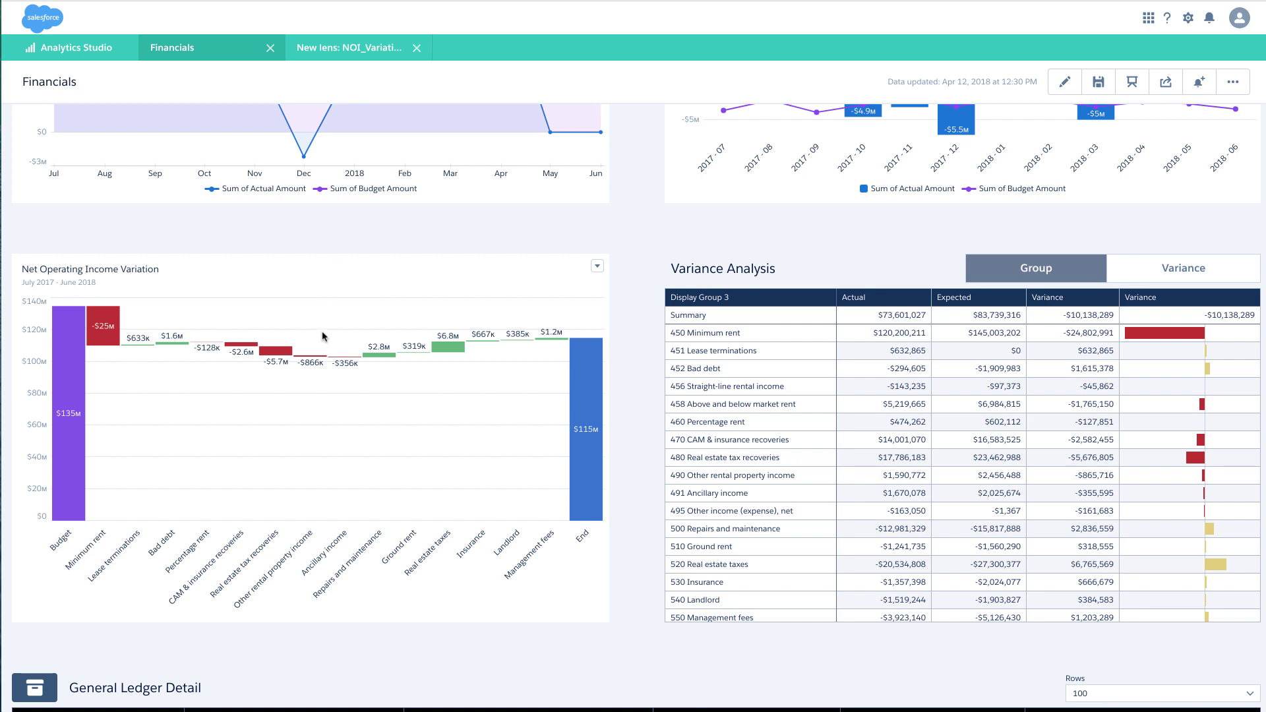
Switch to the NOI_Variation_vs_Plan lens to view the query behind the Net Operating Income Variation chart.
mouse_move(70, 439)
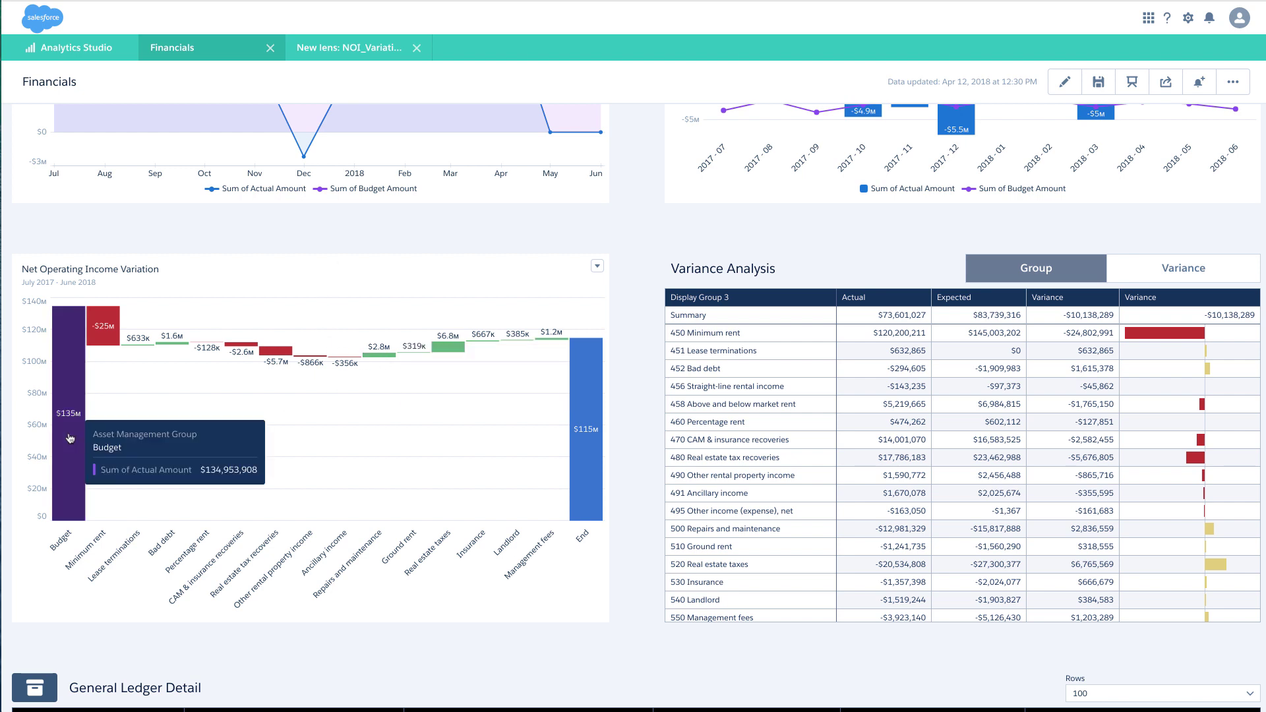
mouse_move(576, 437)
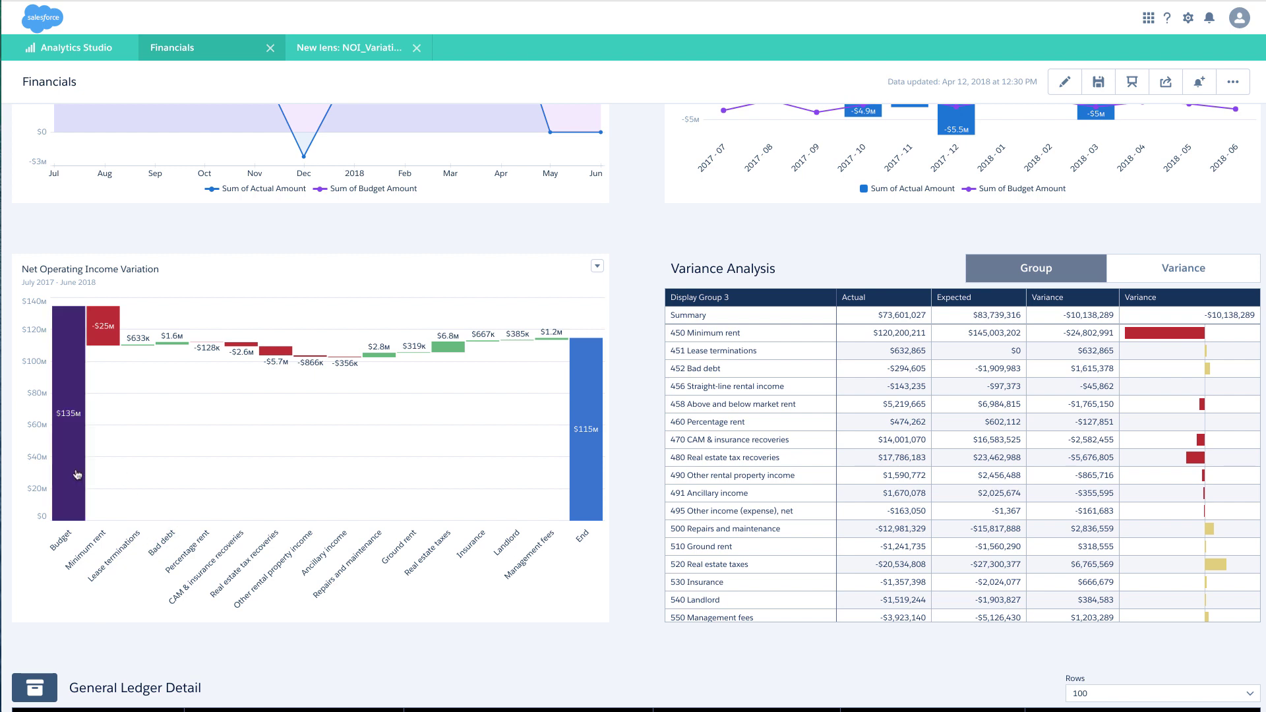
mouse_move(76, 495)
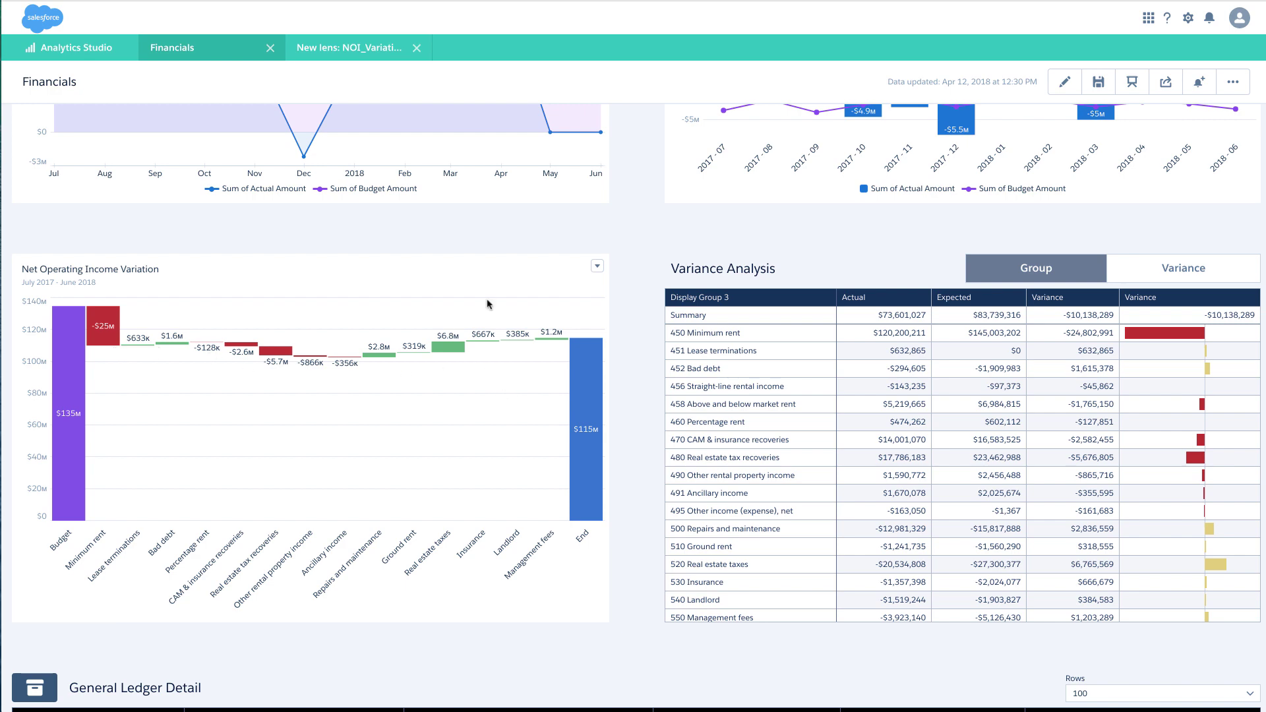
left_click(336, 57)
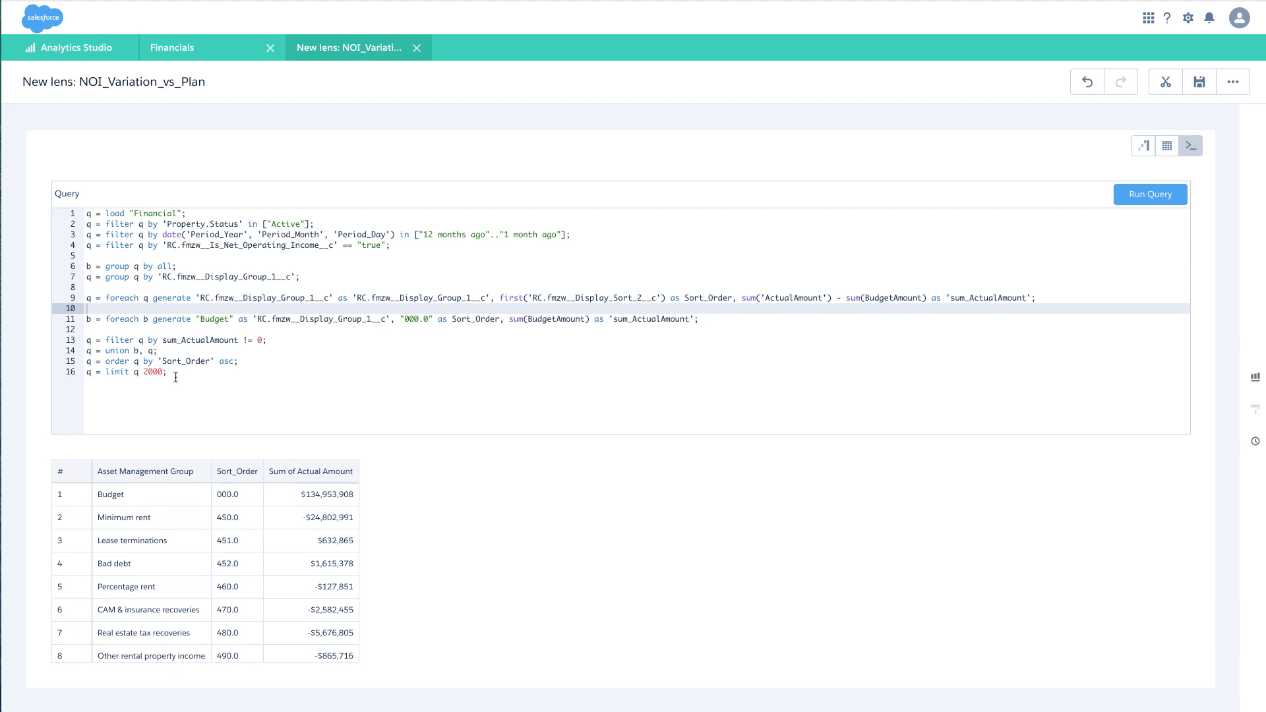
Try running the query with everything after the "b = group q by all;" line deleted, and restore the deleted lines.
left_click_drag(176, 376, 81, 280)
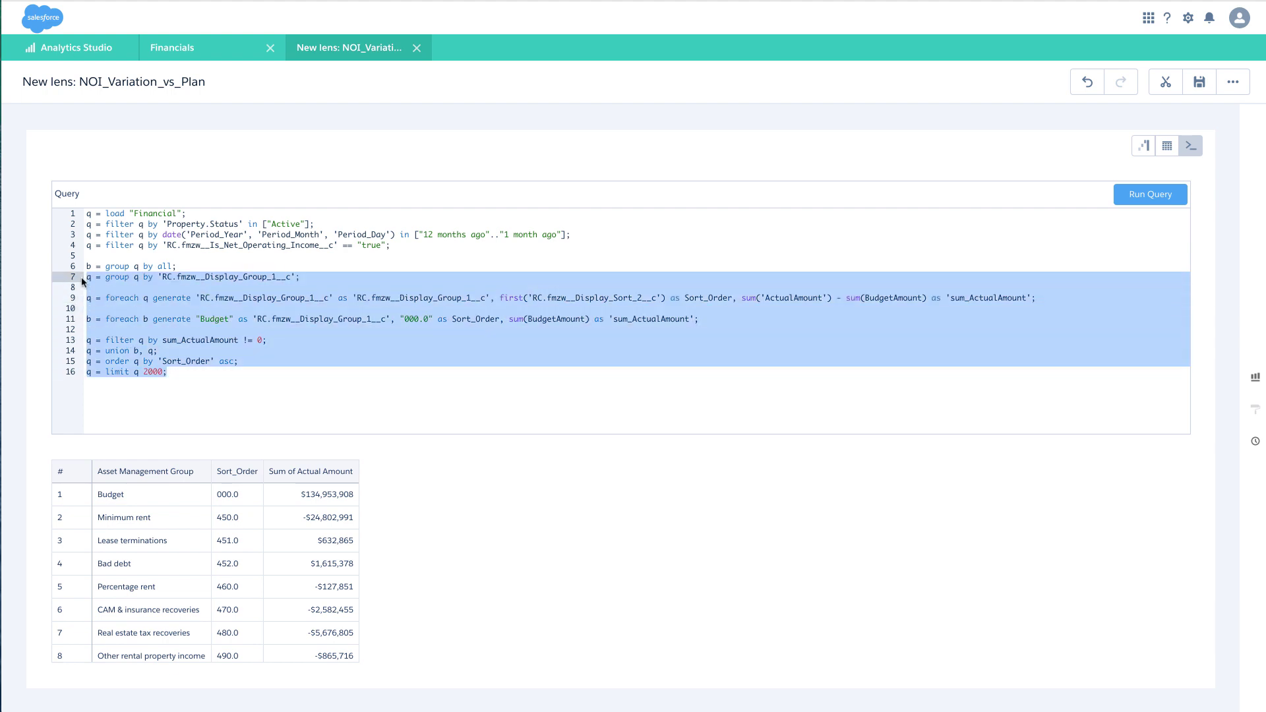
key("BackSpace")
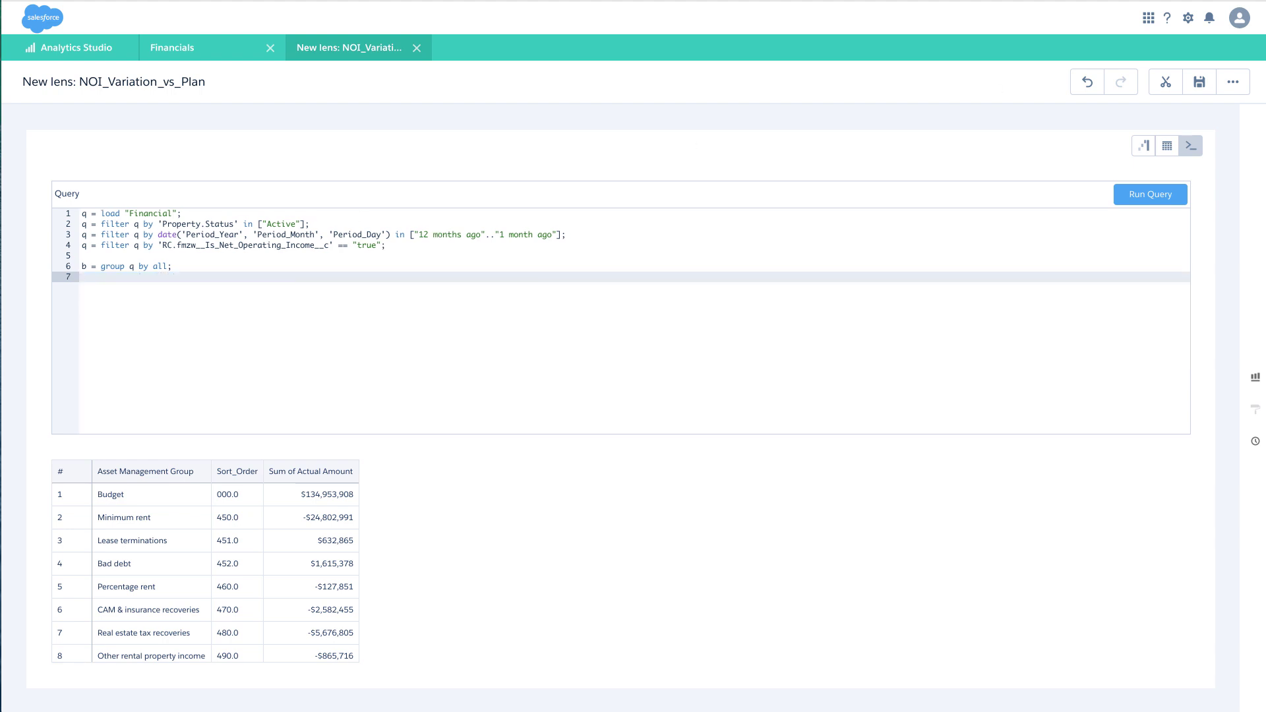
left_click(1160, 194)
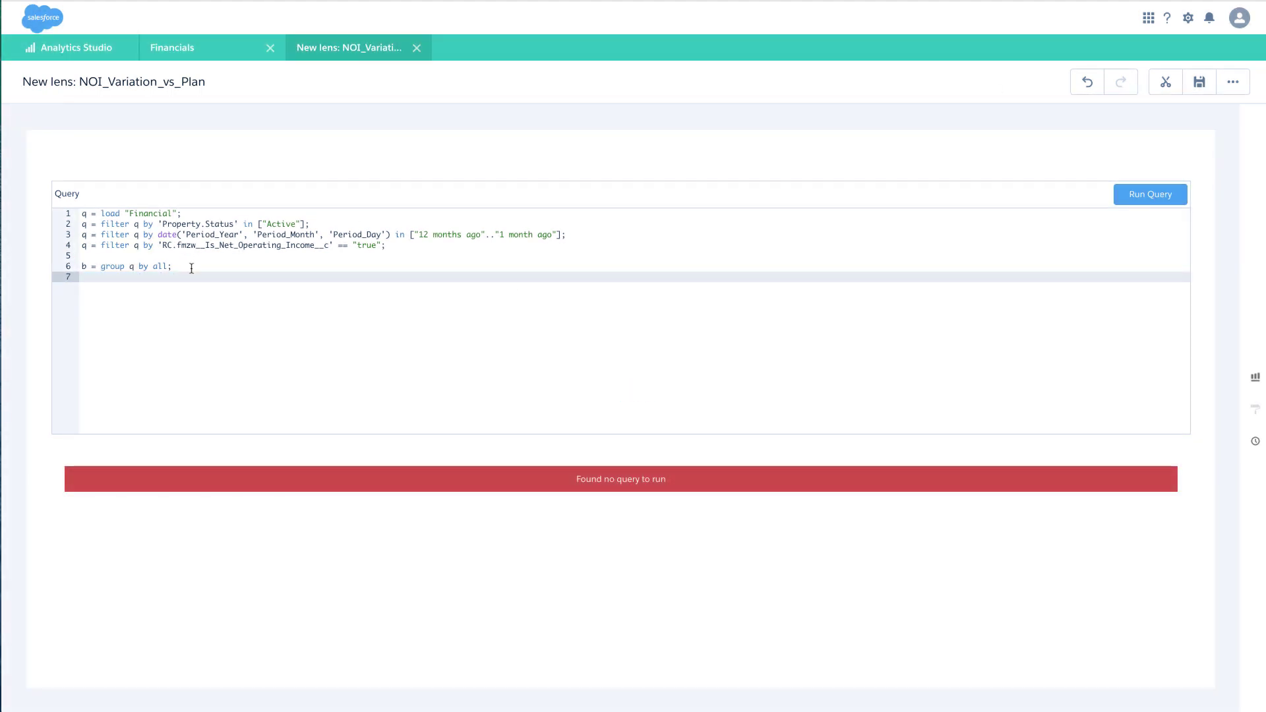
left_click(322, 264)
left_click(1087, 84)
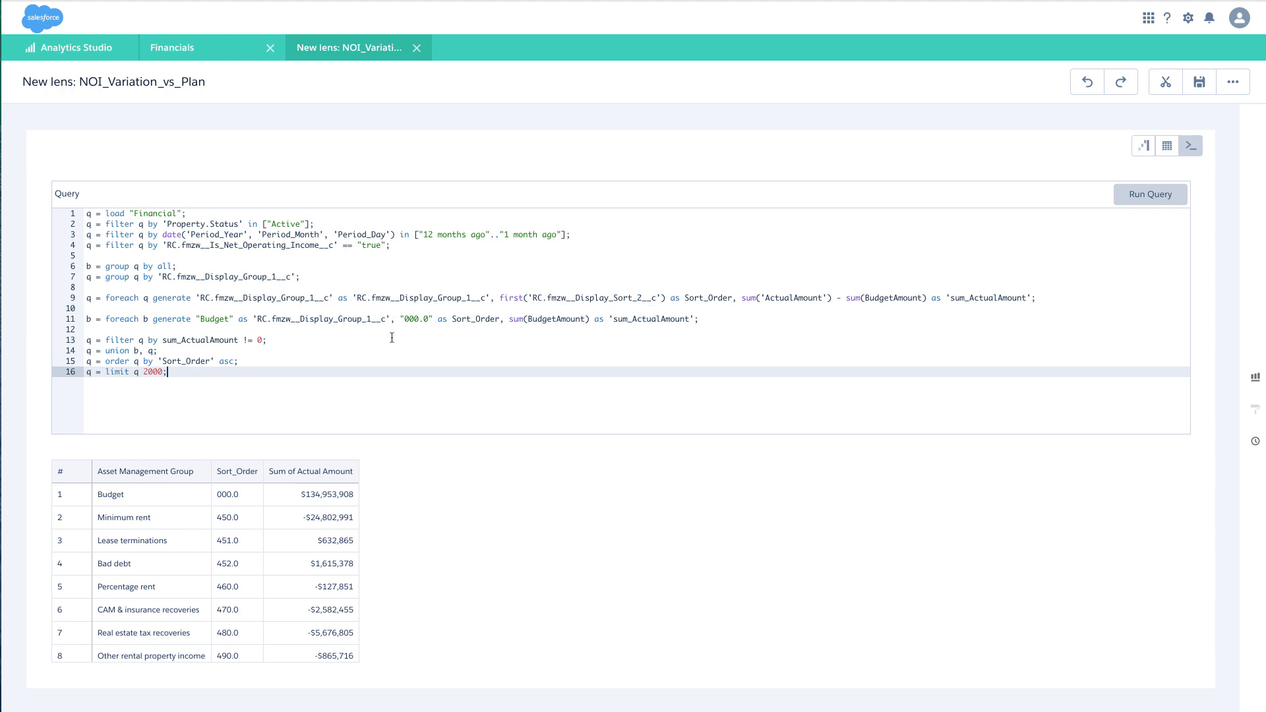
Comment out the "q = union b, q;" line of the query with -- and rerun the query.
left_click(296, 341)
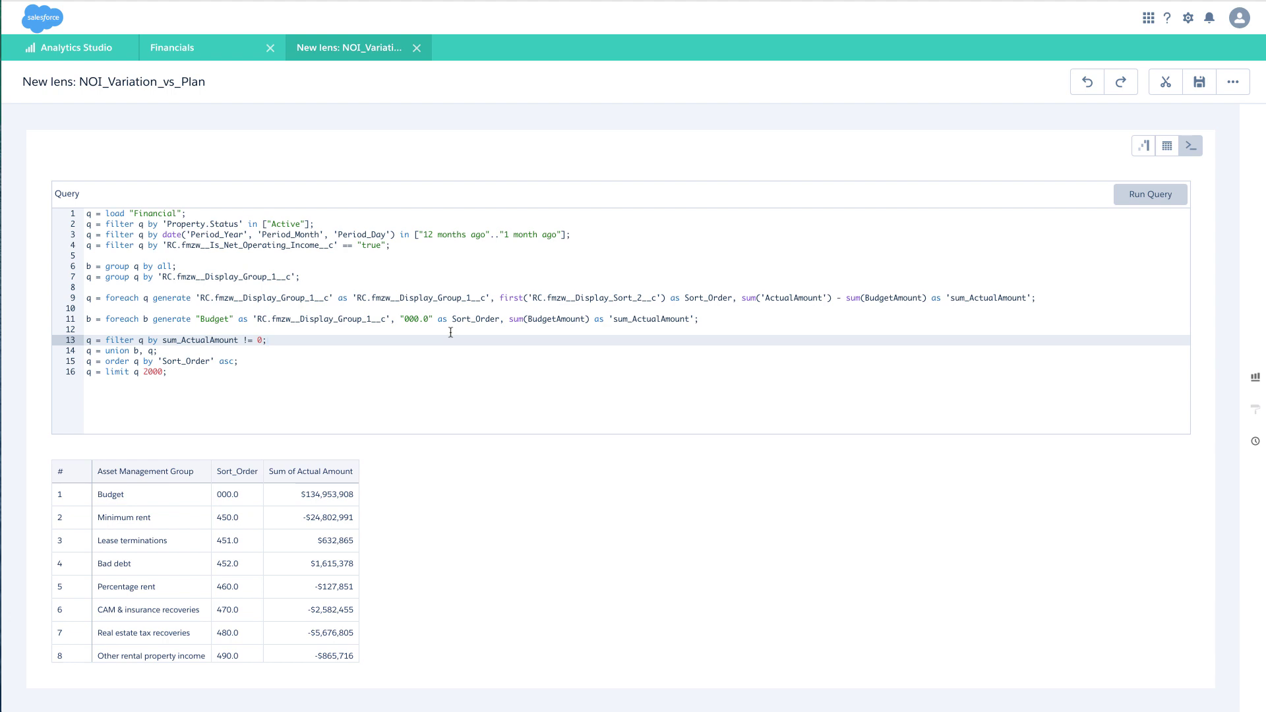
key("Down")
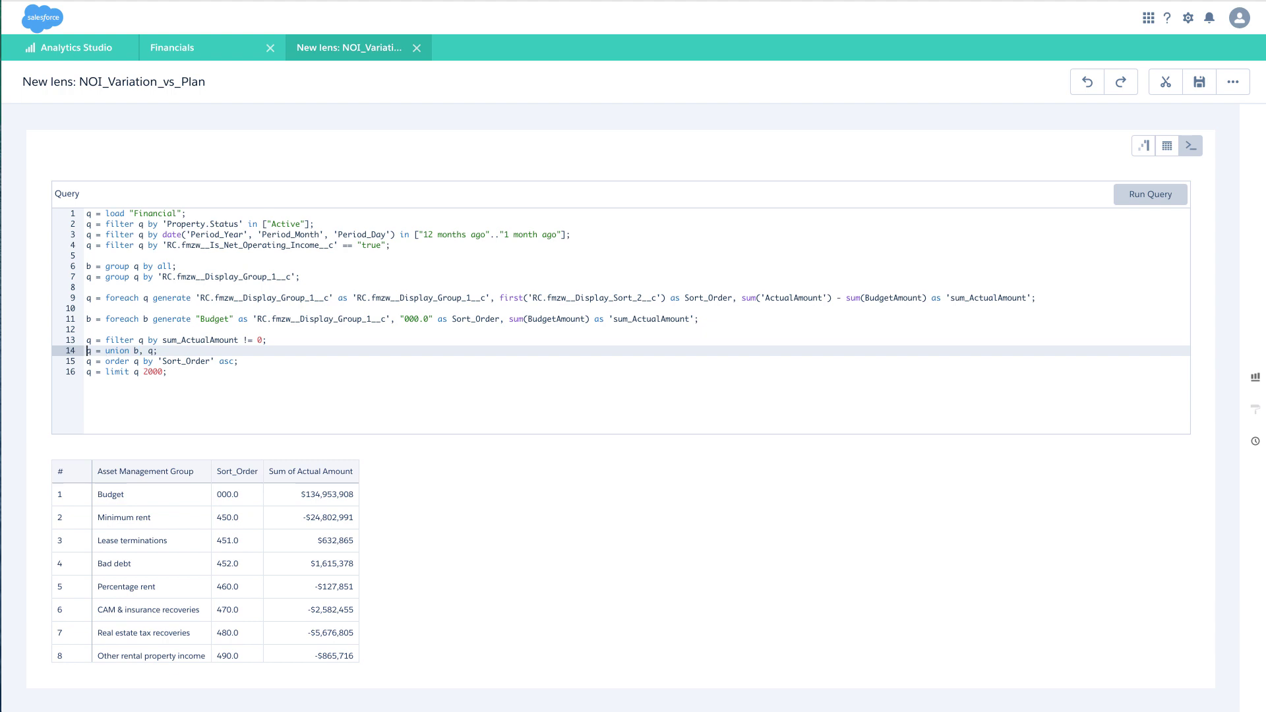
left_click(157, 351)
left_click(87, 351)
type("--")
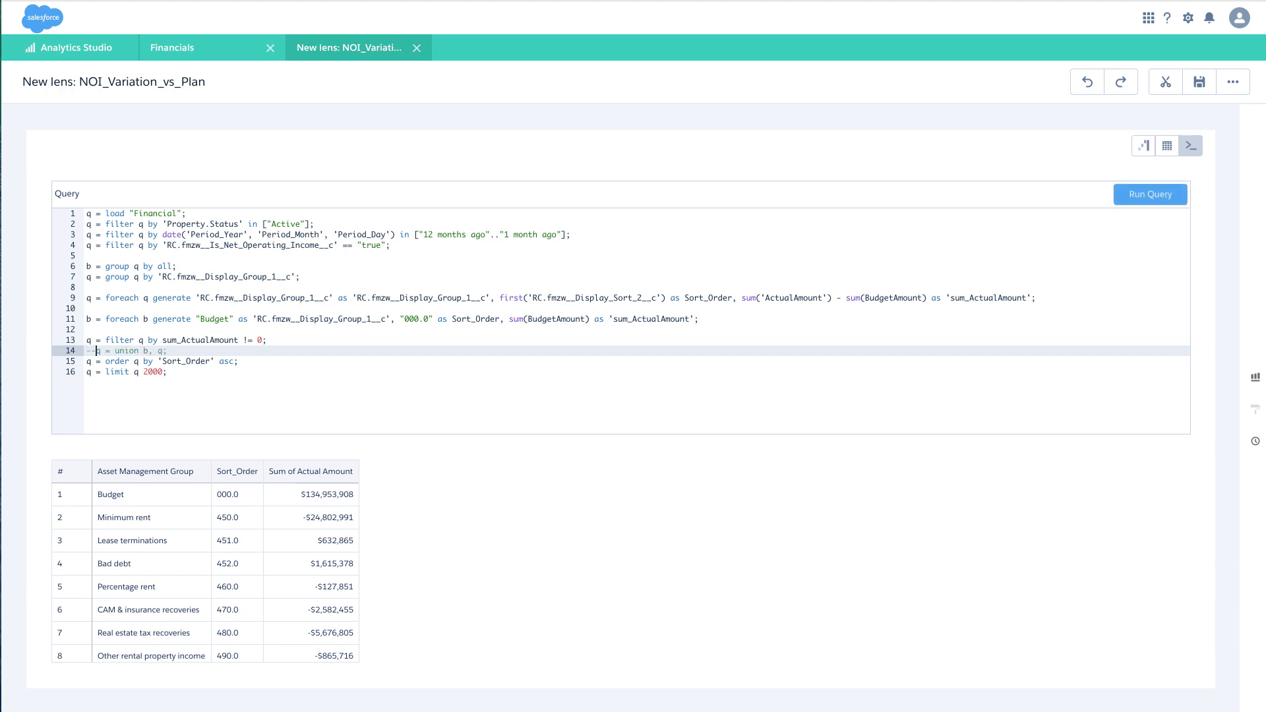
left_click(1132, 195)
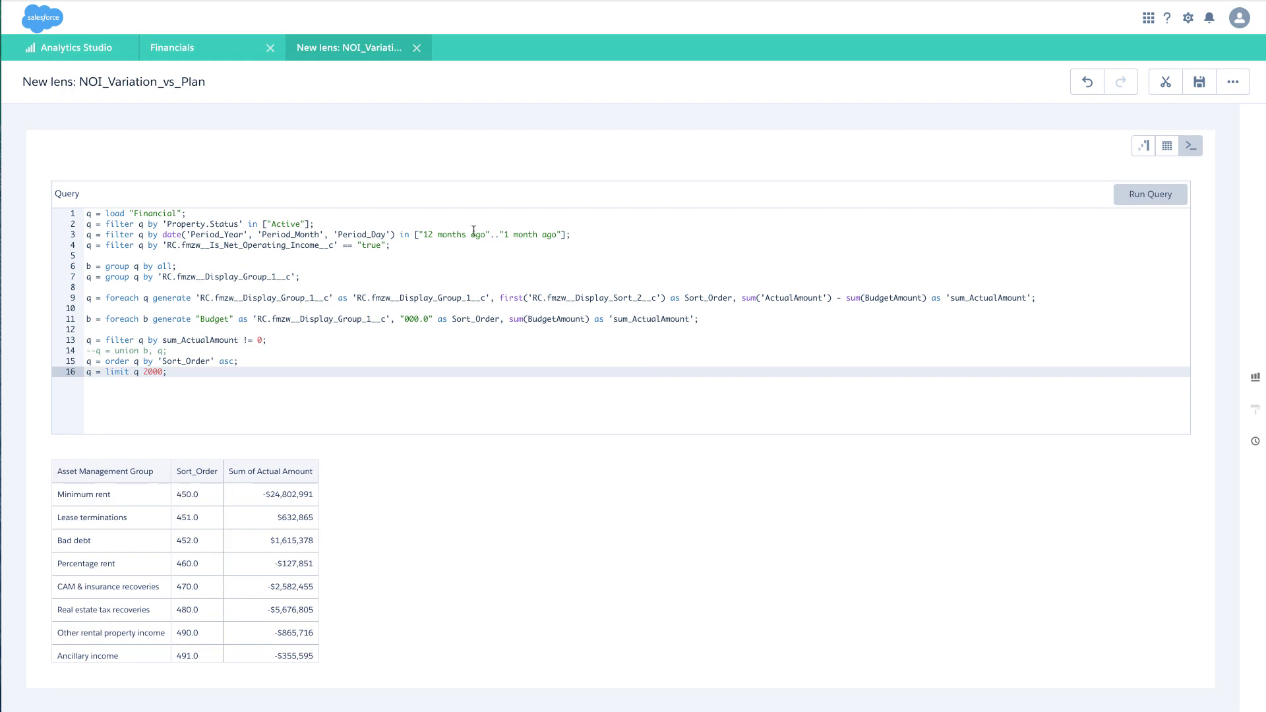
Remove the comment marks from the union line and rerun the query.
left_click(97, 350)
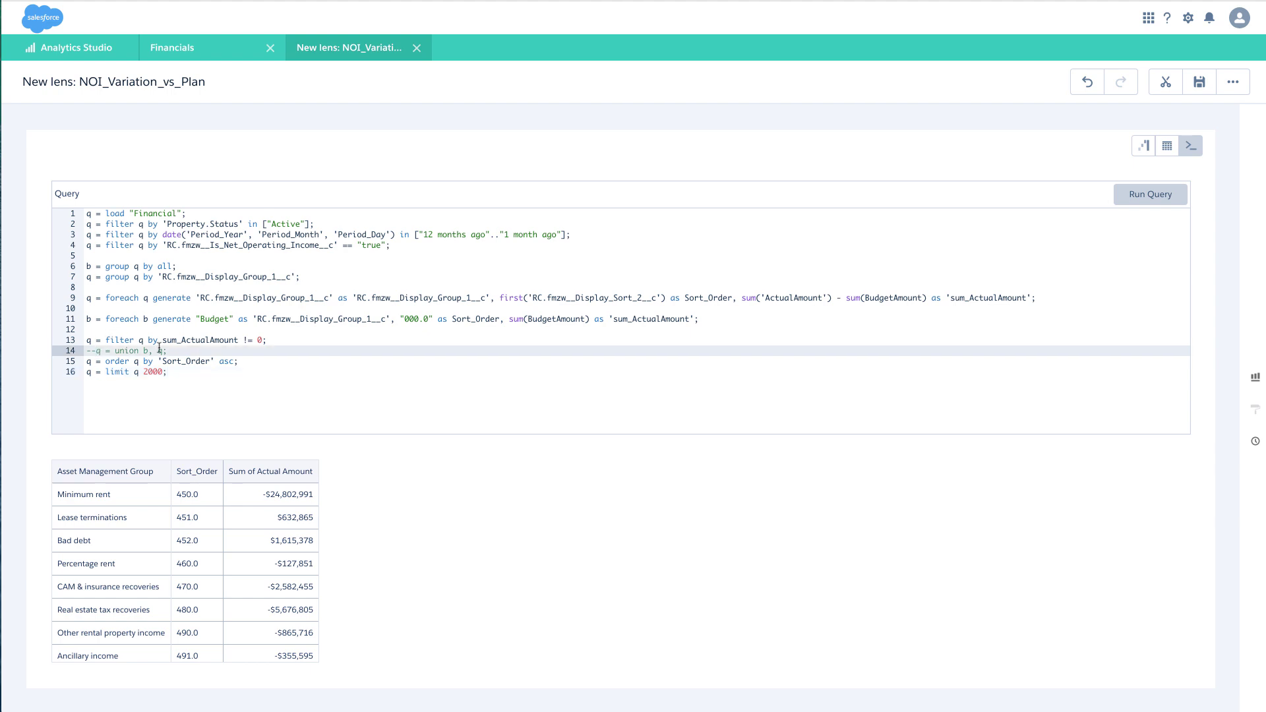
key("BackSpace")
key("BackSpace")
left_click(1142, 196)
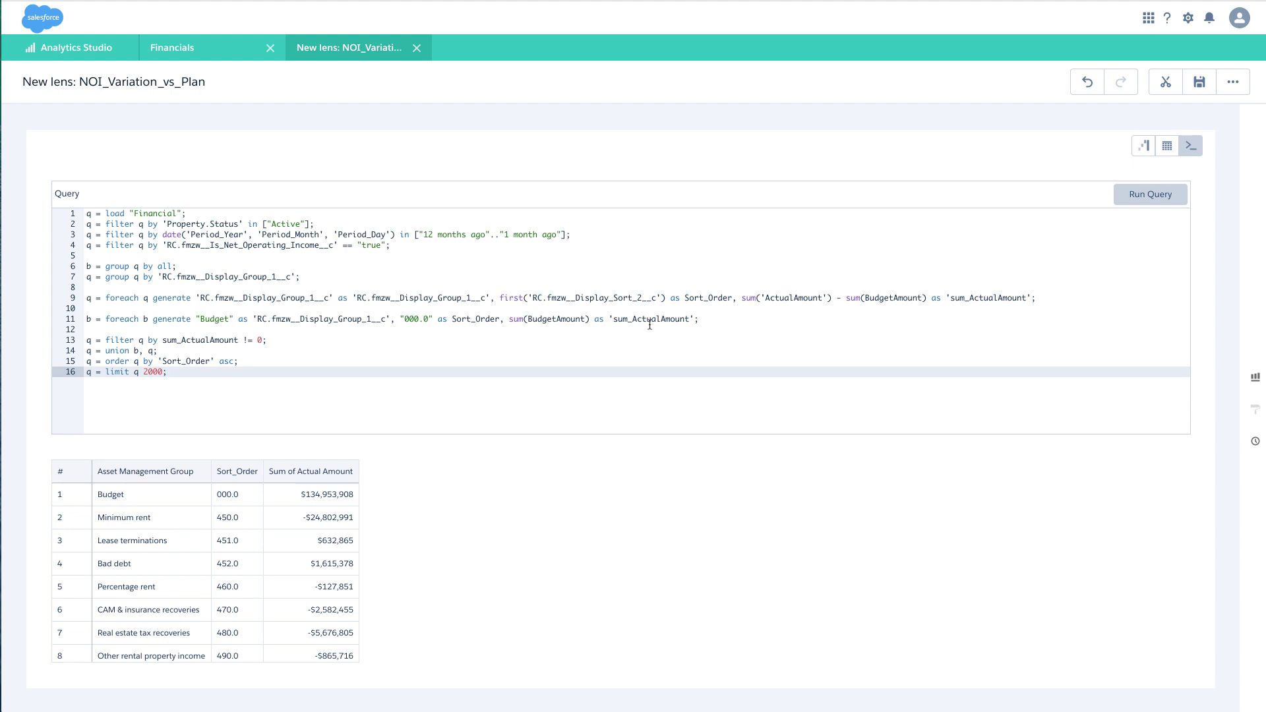
Above the Budget foreach line, define c from b with label "Hi", Sort_Order "999.0" and sum(BudgetAmount) - sum(ActualAmount) as 'sum_ActualAmount'; run the query.
key("Up")
key("Up")
key("Up")
key("Up")
key("Up")
key("Up")
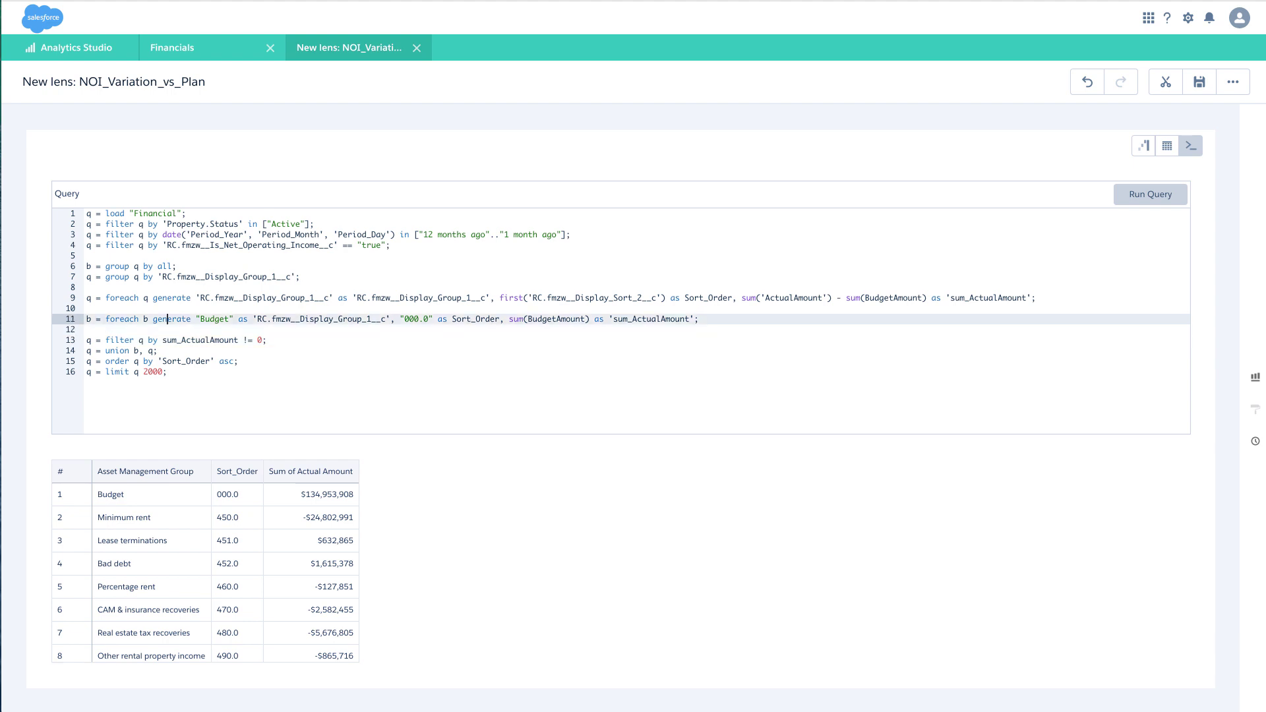
key("Return")
key("Return")
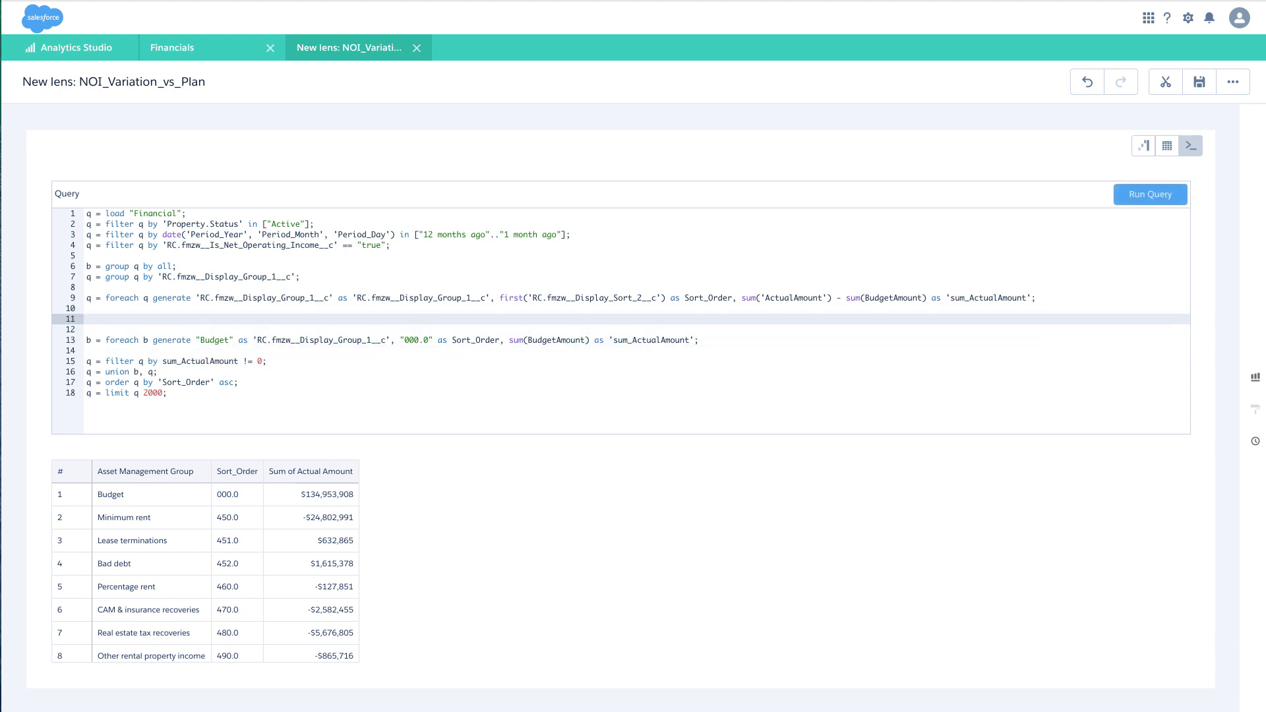
type("c = foreach b generate \"Hi\" as 'RC.fmzw__Display_Group_1__c', \"999.0\" as Sort_Order, sum(BudgetAmount) - sum(ActualAmount) as 'sum_ActualAmount';")
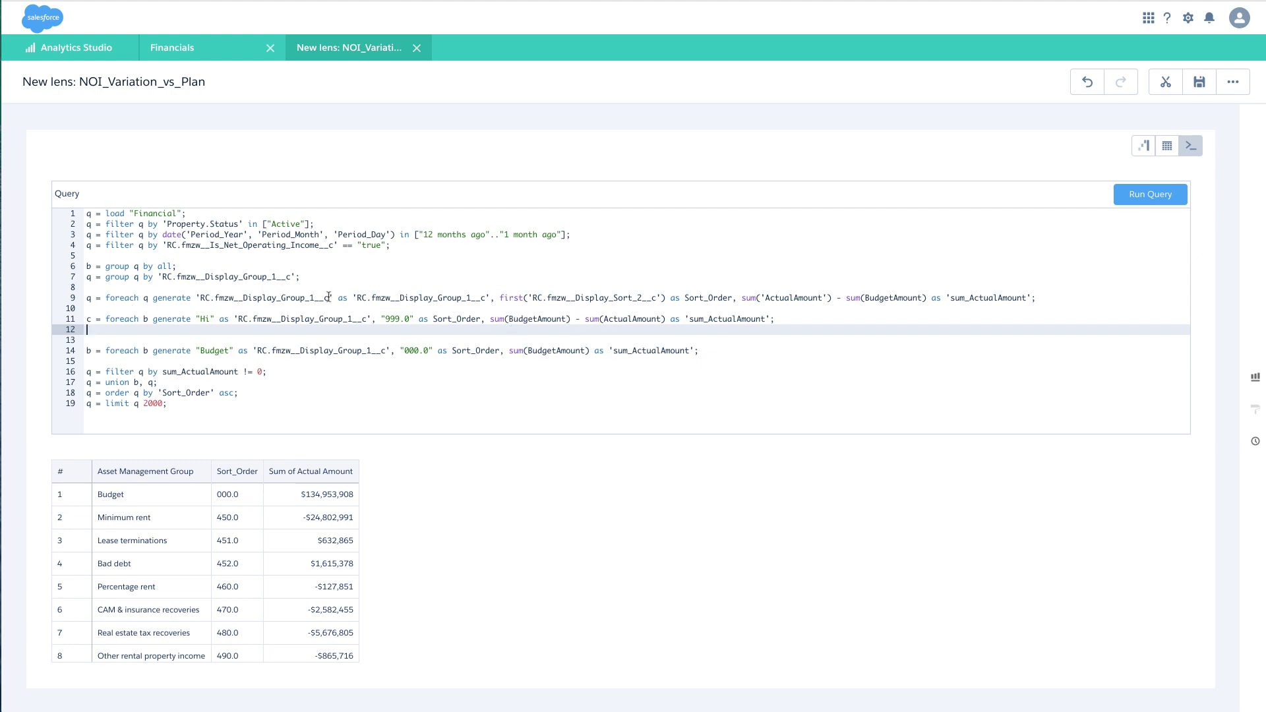
left_click(1128, 195)
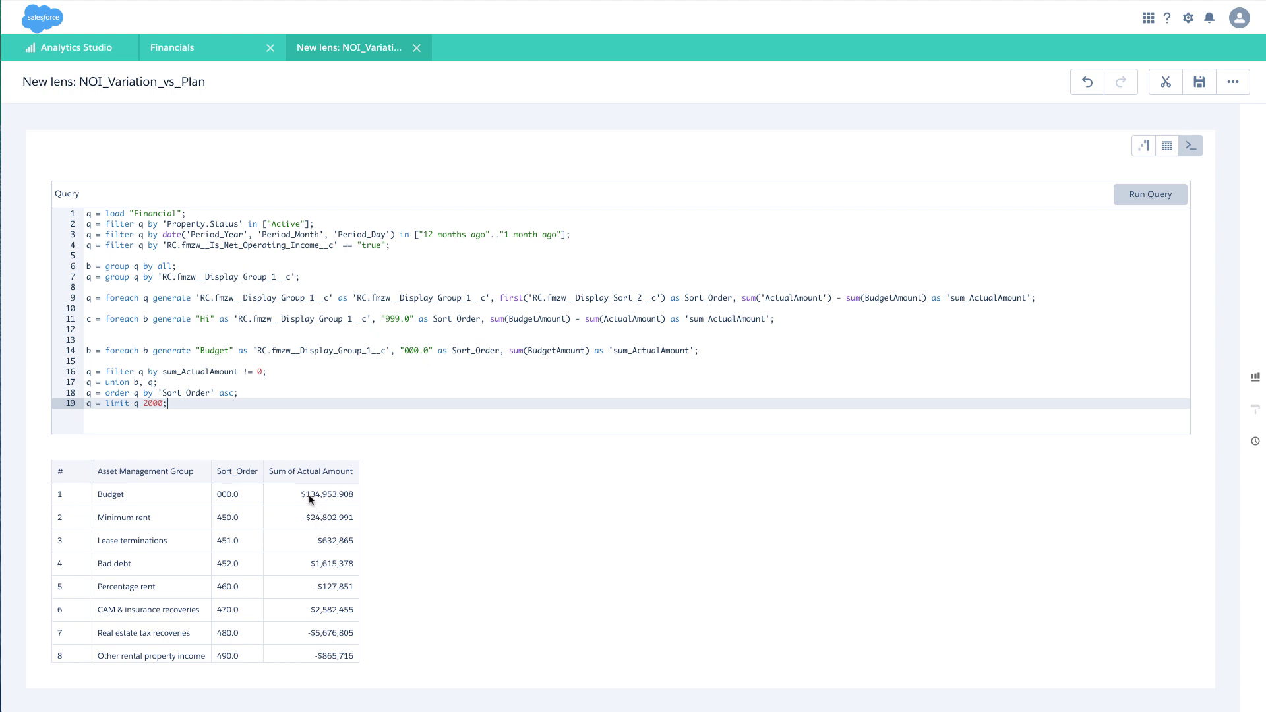
scroll(309, 501, "down", 5)
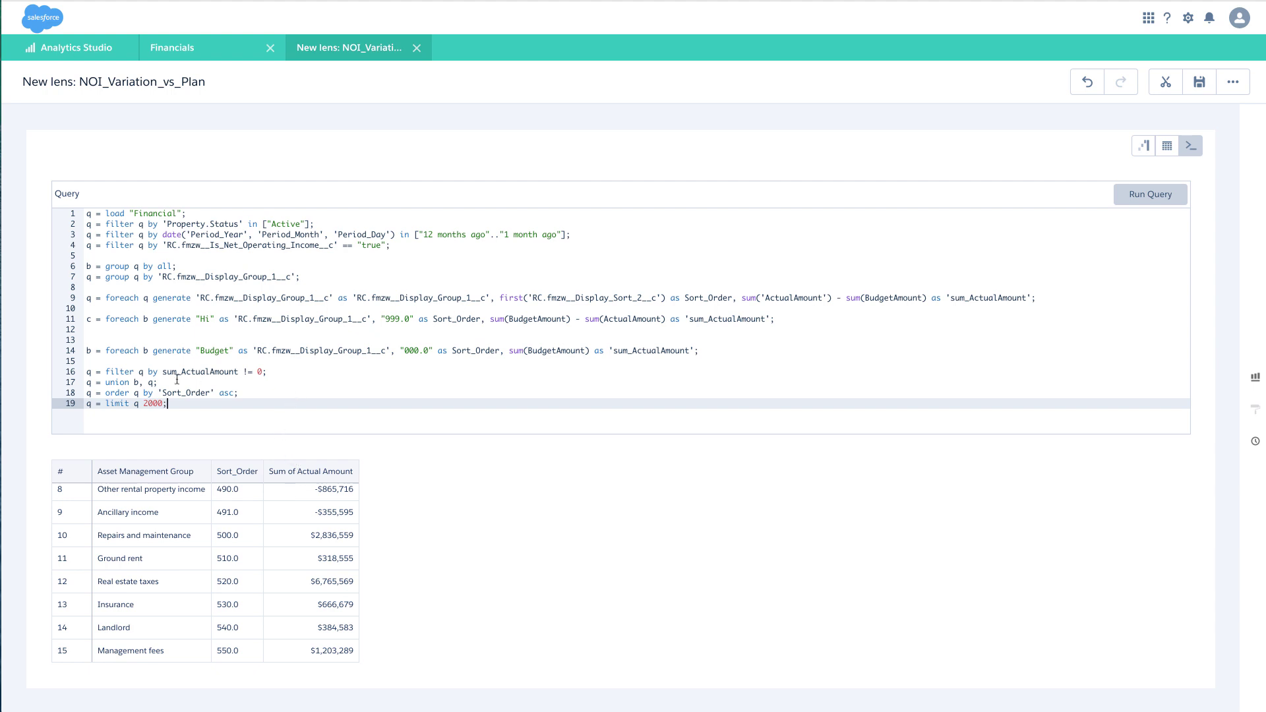
Add stream c to the union statement so it reads "q = union b, q, c;", rerun the query and check the last result rows.
left_click(153, 382)
type(", c")
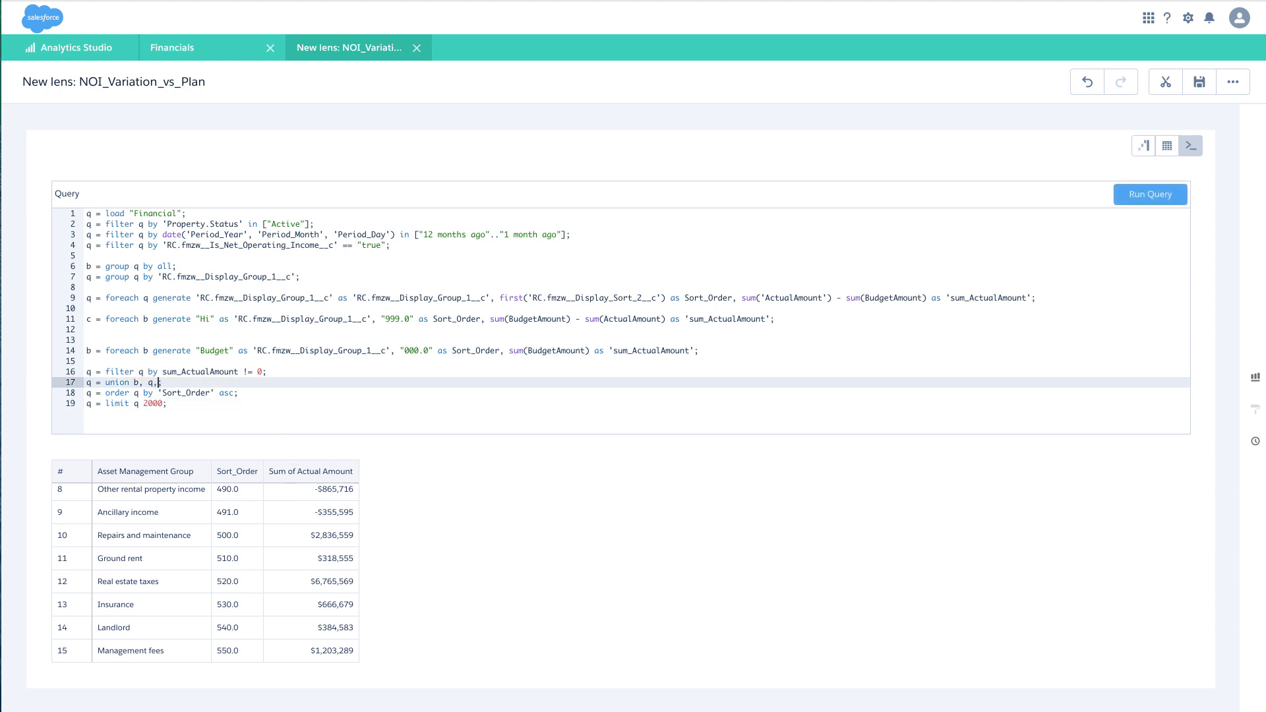
key("Escape")
left_click(1150, 193)
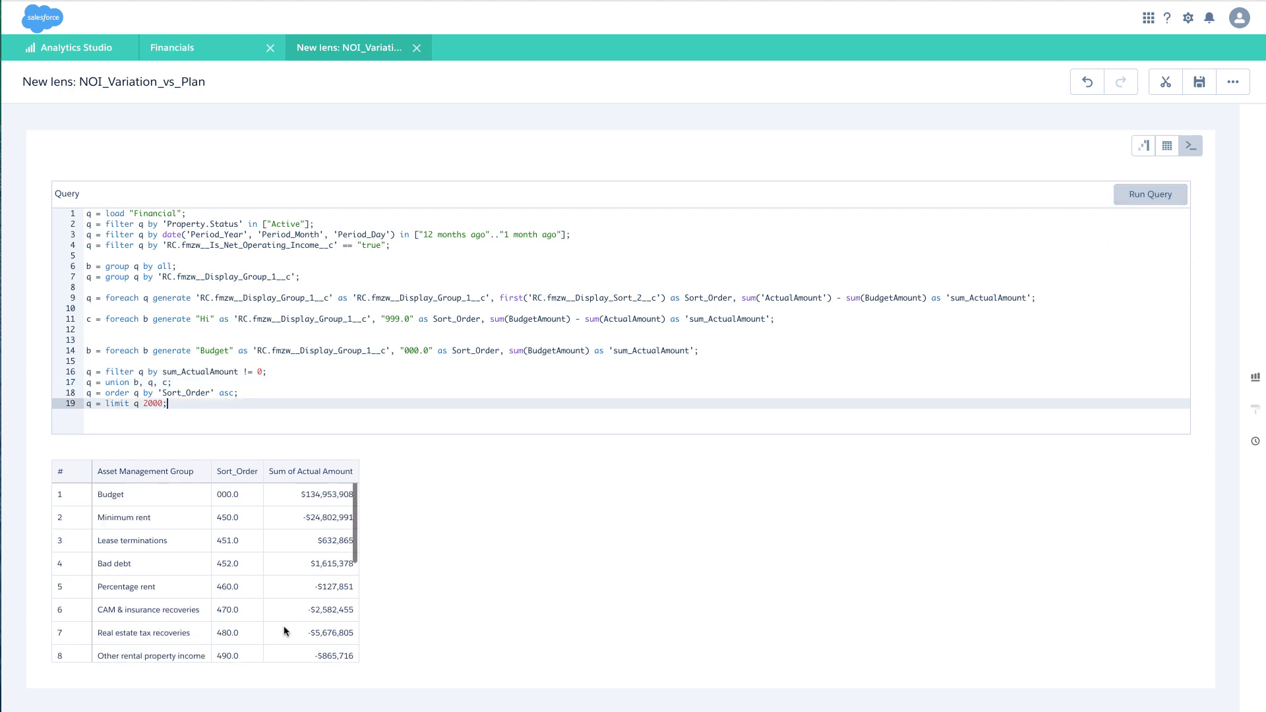
scroll(287, 631, "down", 5)
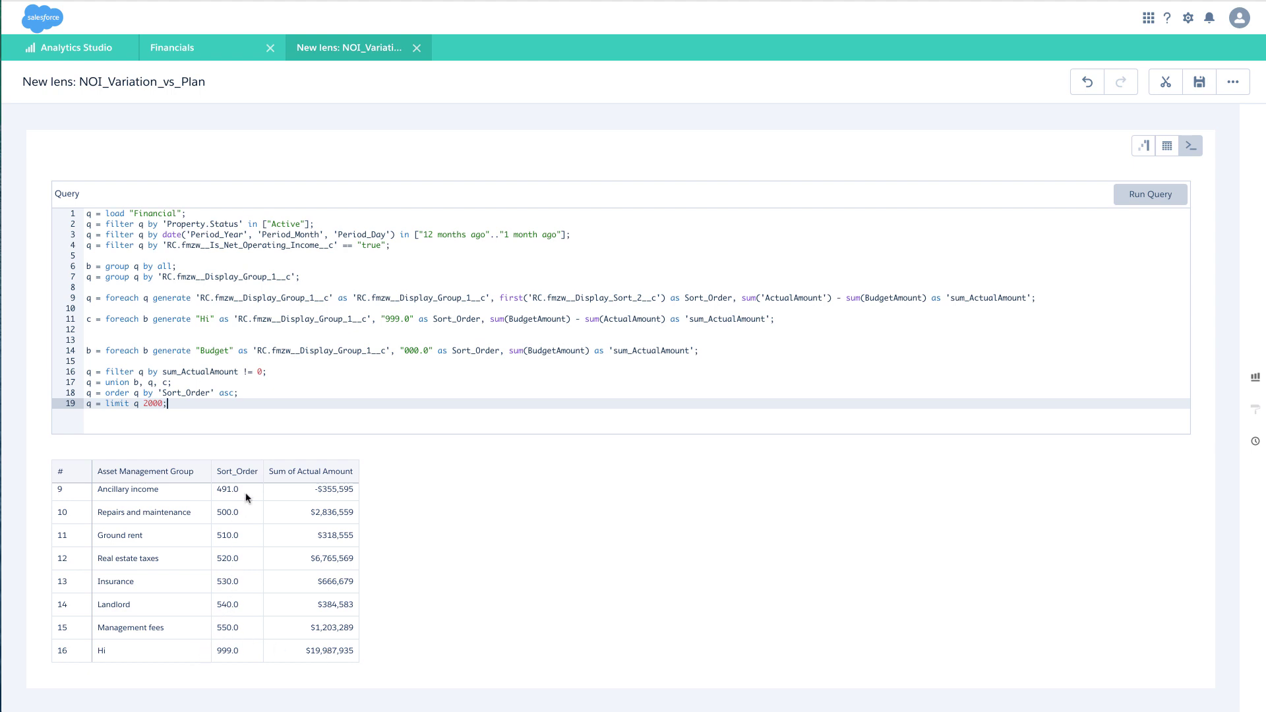
Set the Sort_Order value of the "Hi" row in stream c to "515.0" and rerun the query.
double_click(395, 319)
type("515")
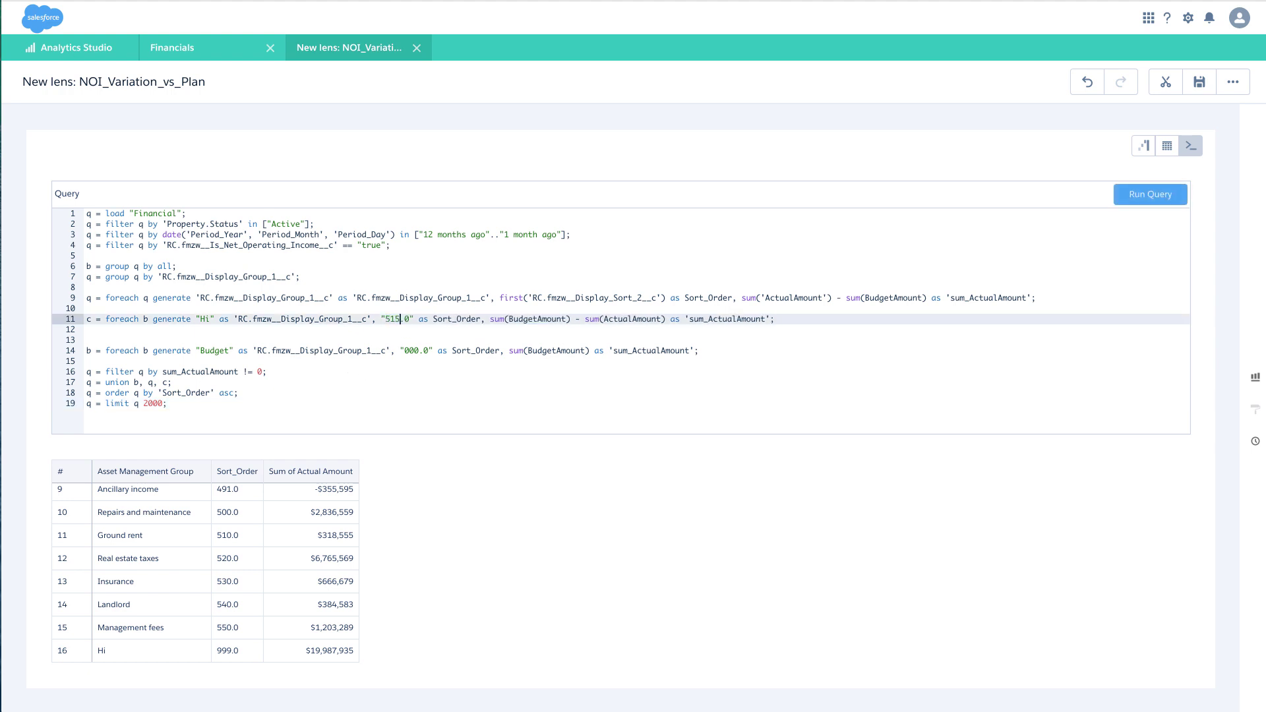
left_click(1174, 194)
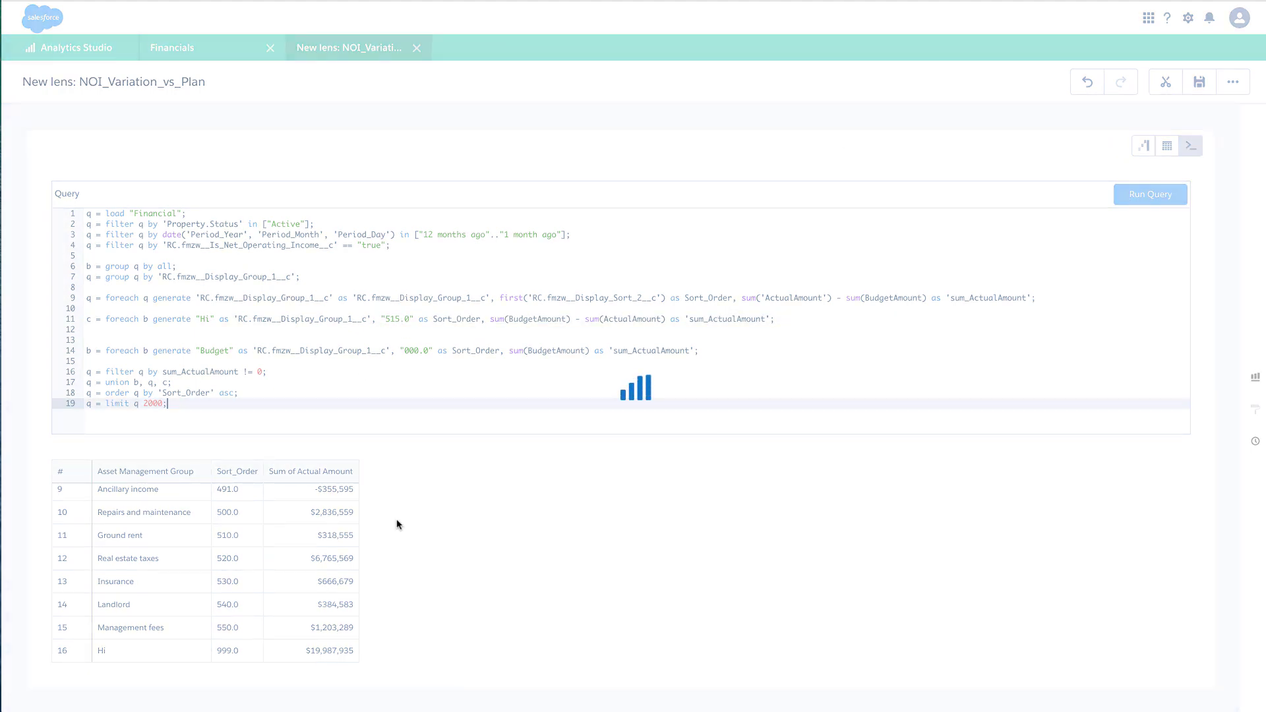